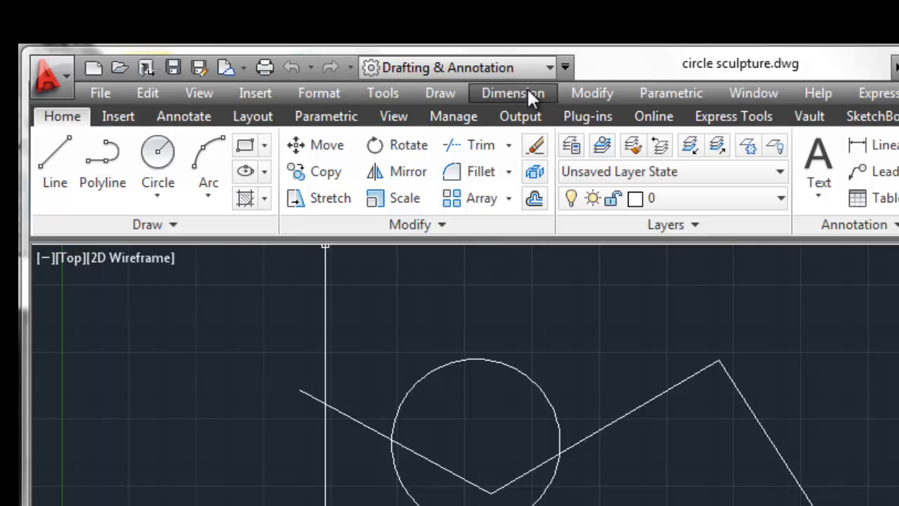
pyautogui.click(565, 65)
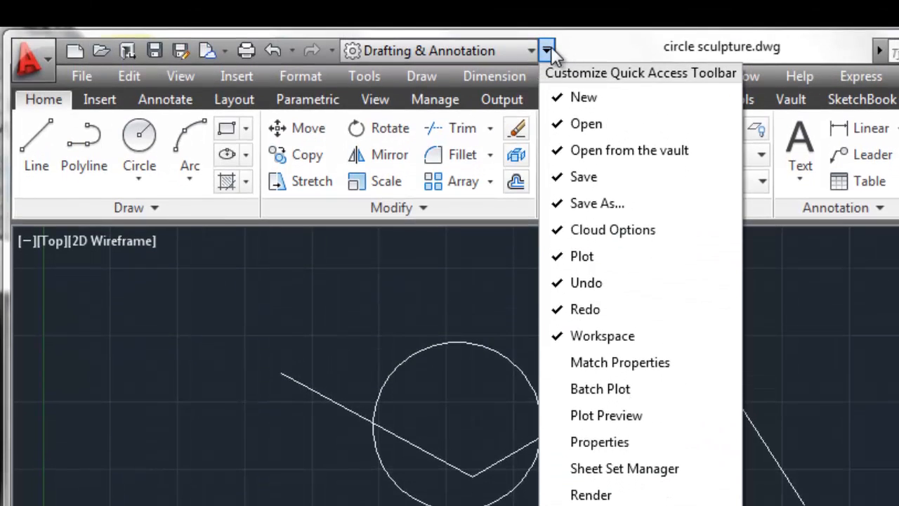
pyautogui.click(548, 49)
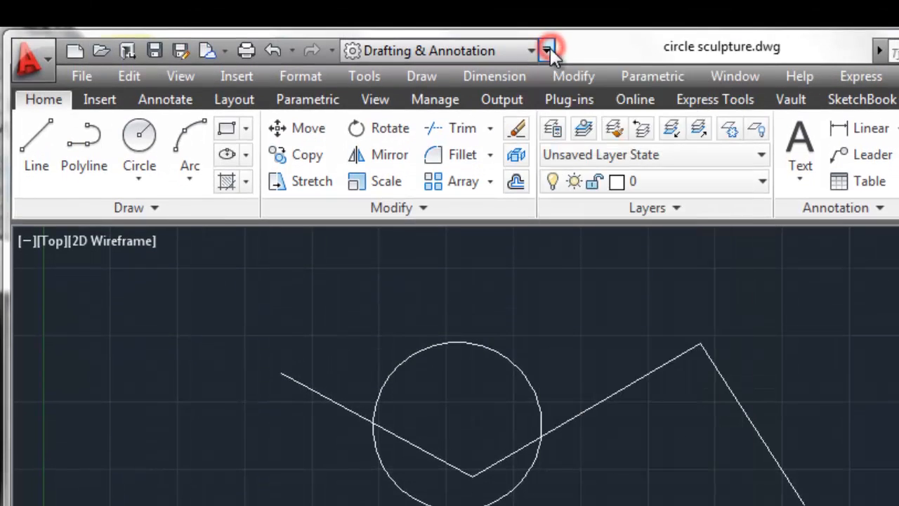
# Set the drawing's length units to Decimal with a precision of 0.000
pyautogui.click(305, 78)
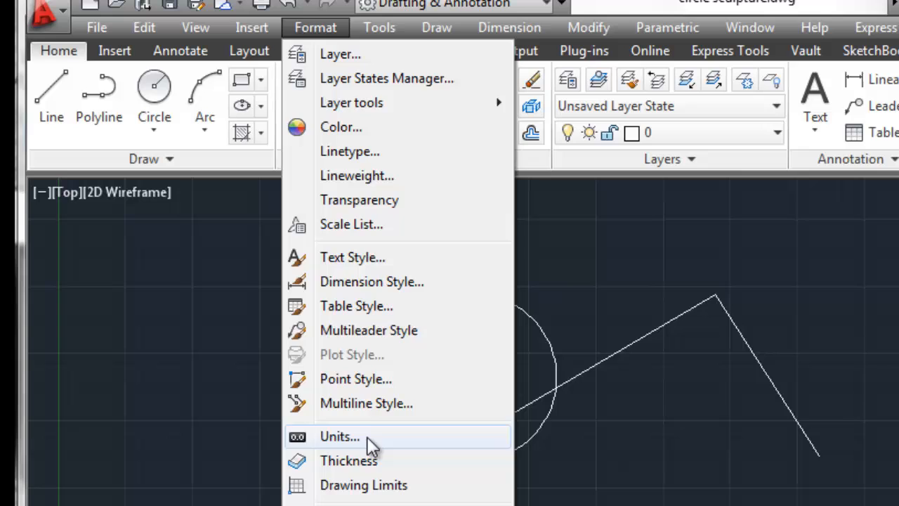
pyautogui.click(368, 439)
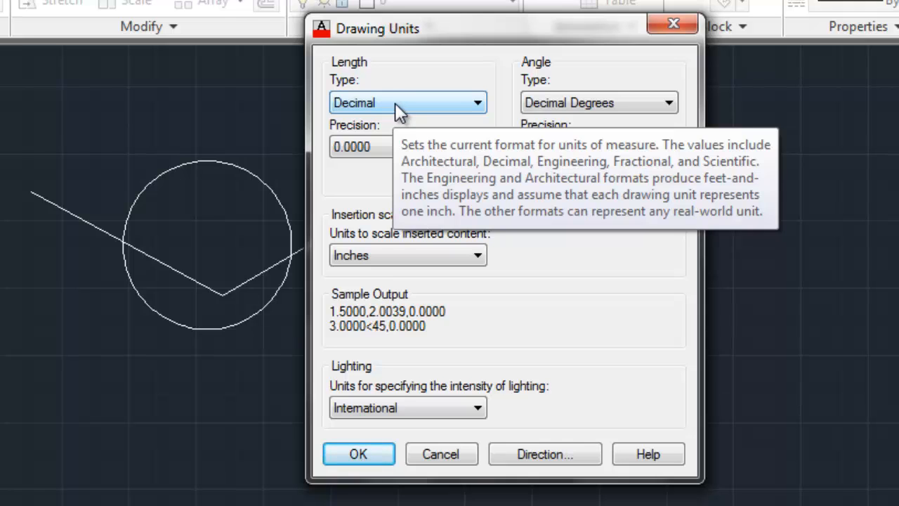
pyautogui.click(396, 109)
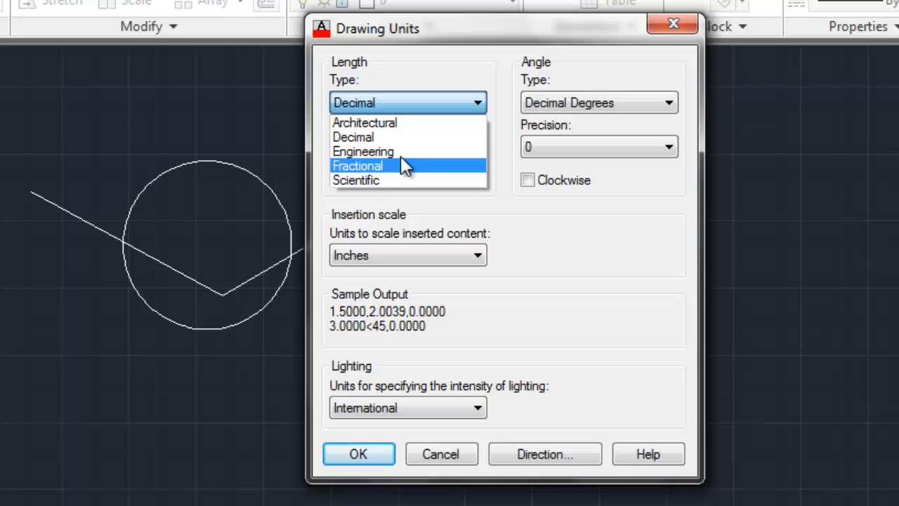
pyautogui.click(403, 137)
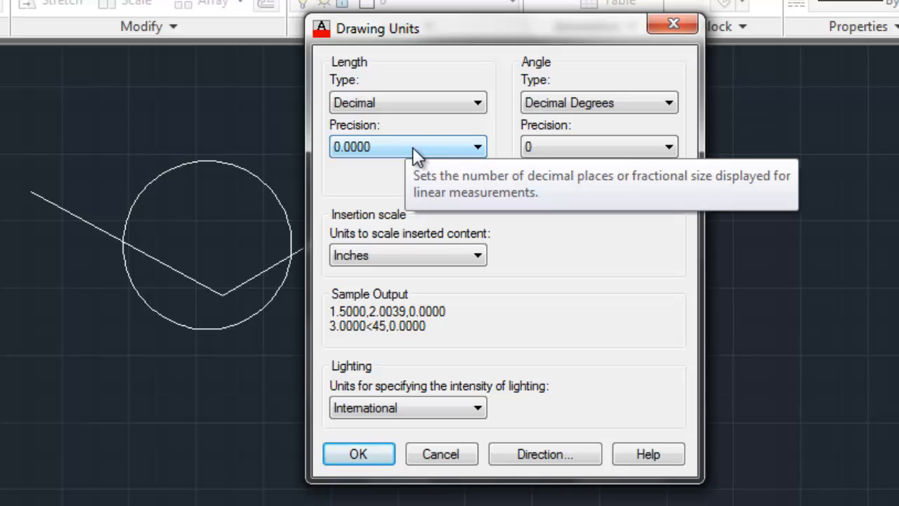
pyautogui.click(417, 148)
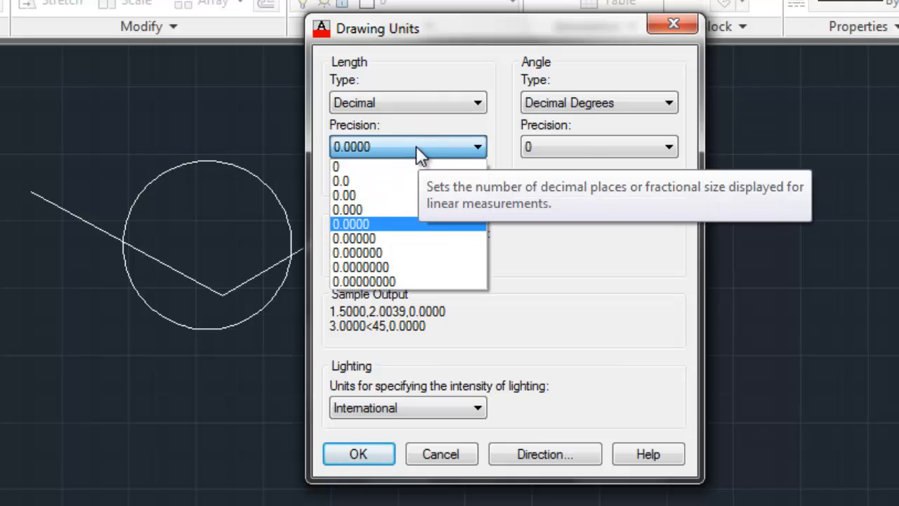
pyautogui.click(384, 207)
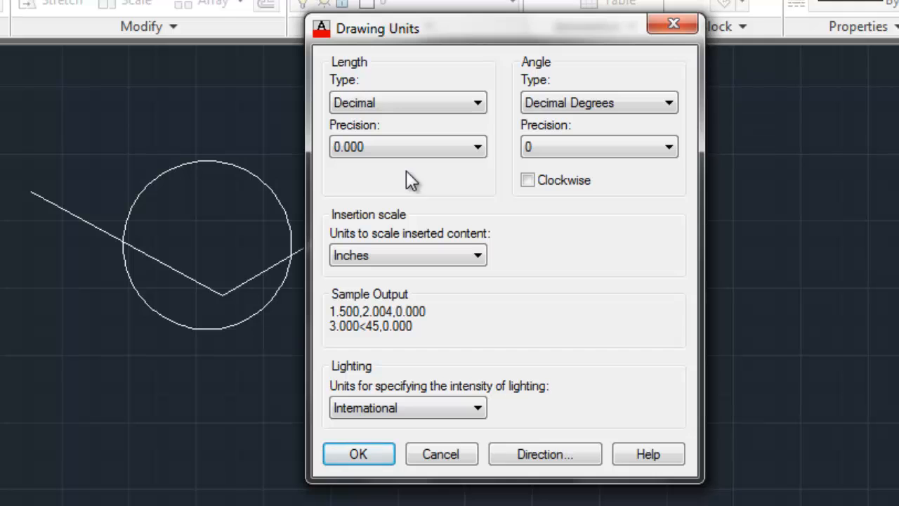
# Try Millimeters as the insertion scale, return it to Inches, and apply the drawing units
pyautogui.click(389, 255)
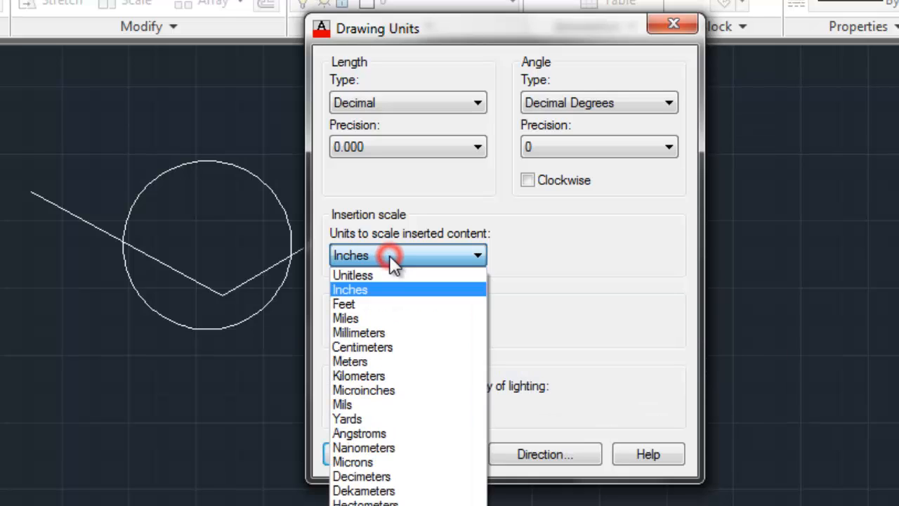
pyautogui.click(393, 332)
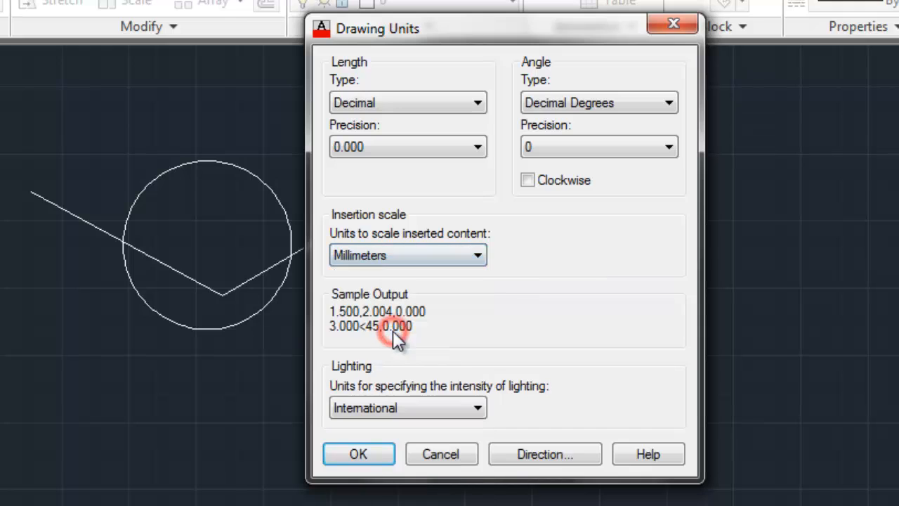
pyautogui.click(409, 258)
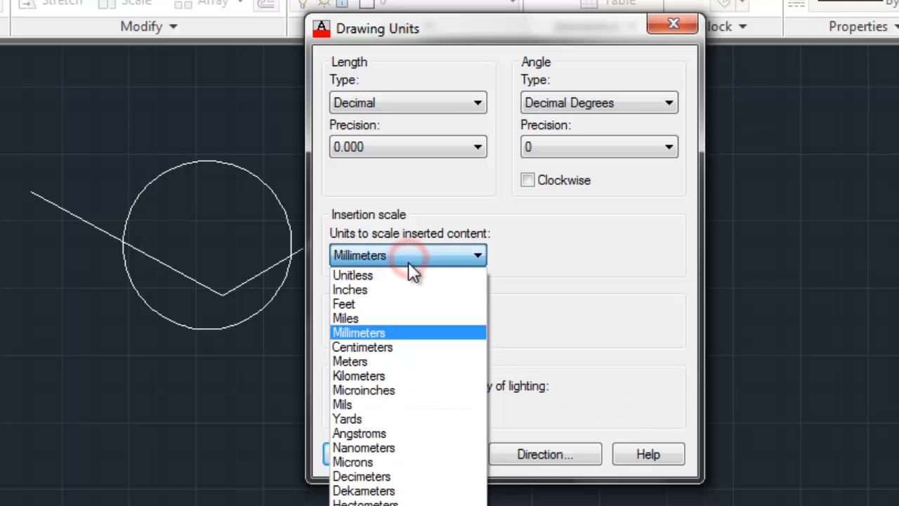
pyautogui.click(397, 286)
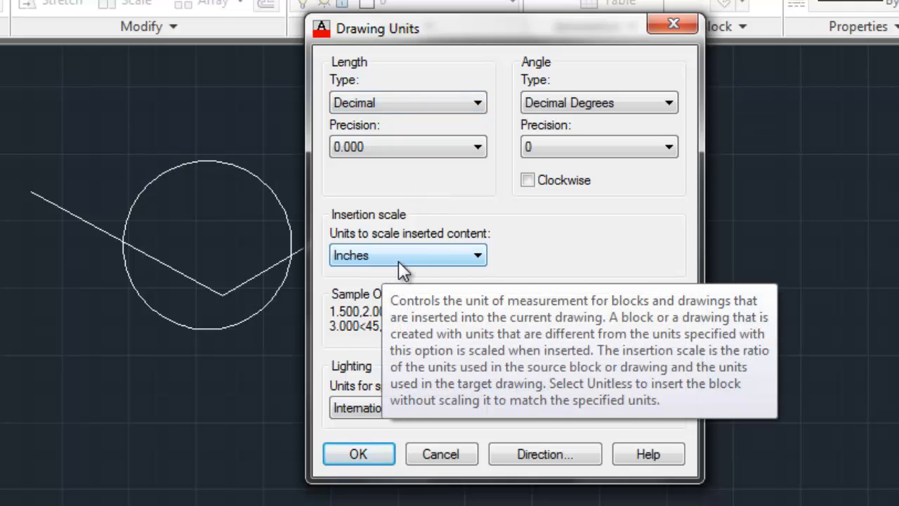
pyautogui.click(360, 454)
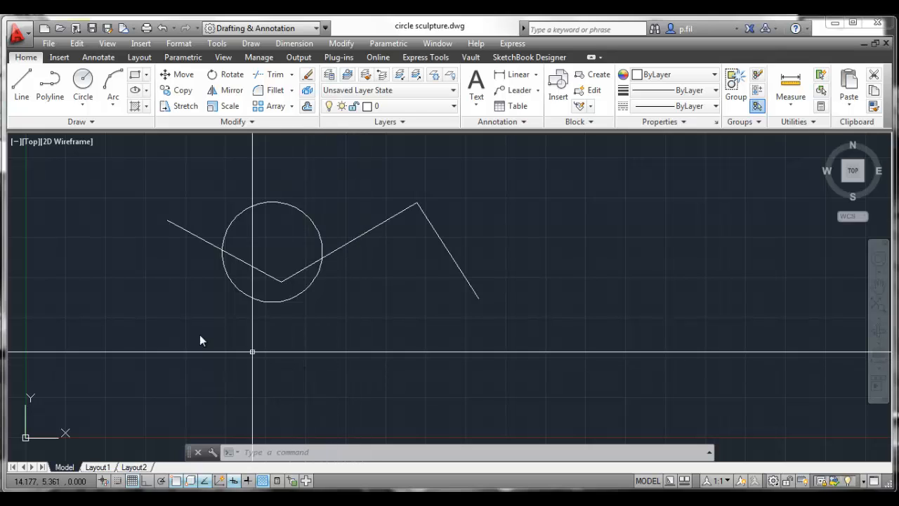
# Reset the drawing limits by picking a lower left corner near the origin and an upper right corner beyond the zigzag line
pyautogui.click(186, 44)
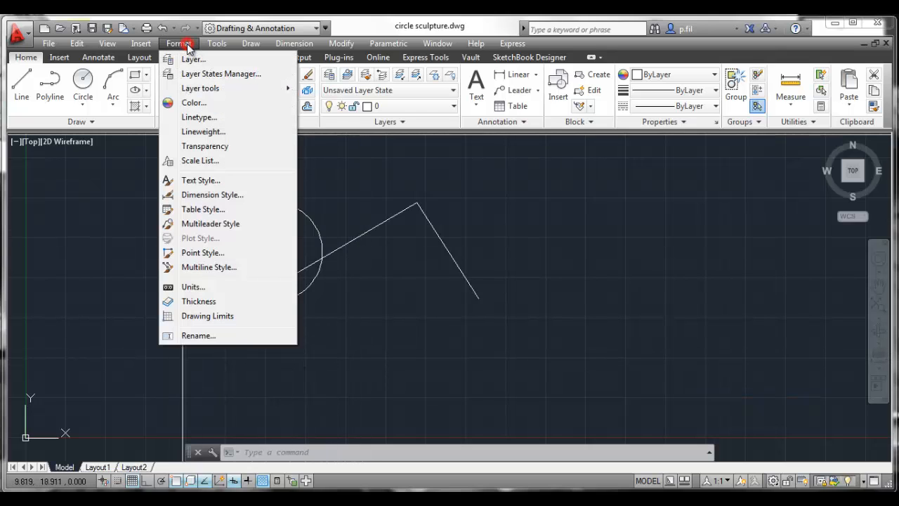
pyautogui.click(190, 316)
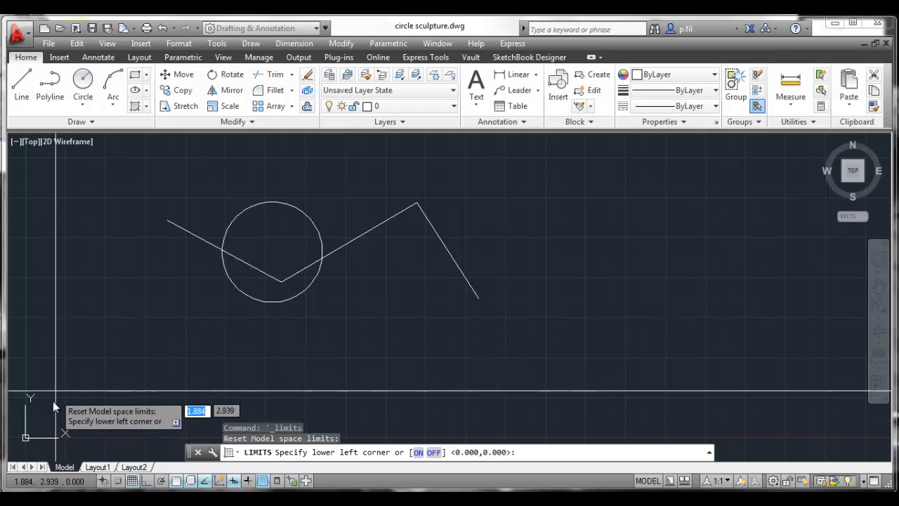
pyautogui.click(48, 423)
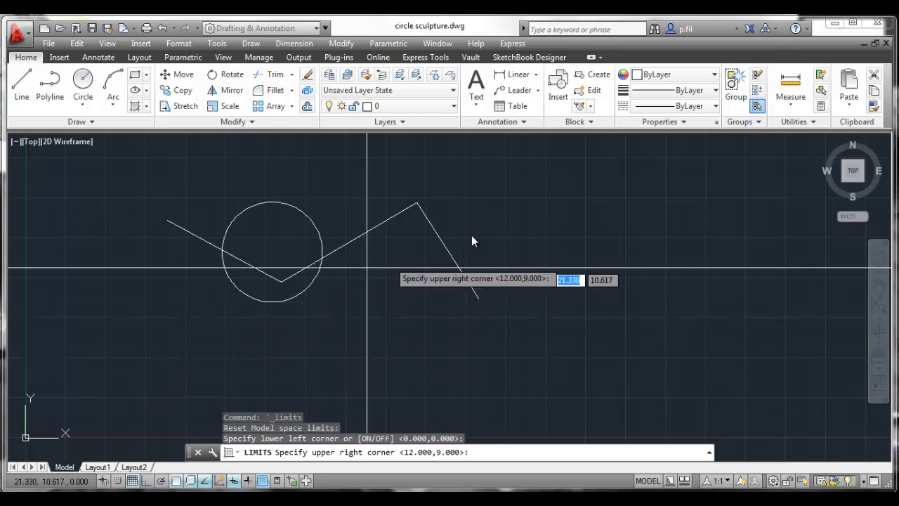
pyautogui.click(625, 139)
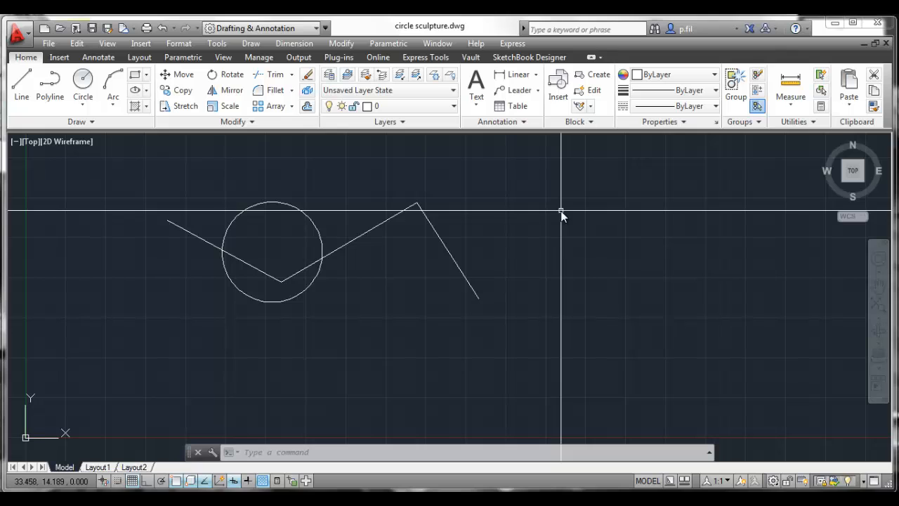
pyautogui.scroll(-6, 550, 301)
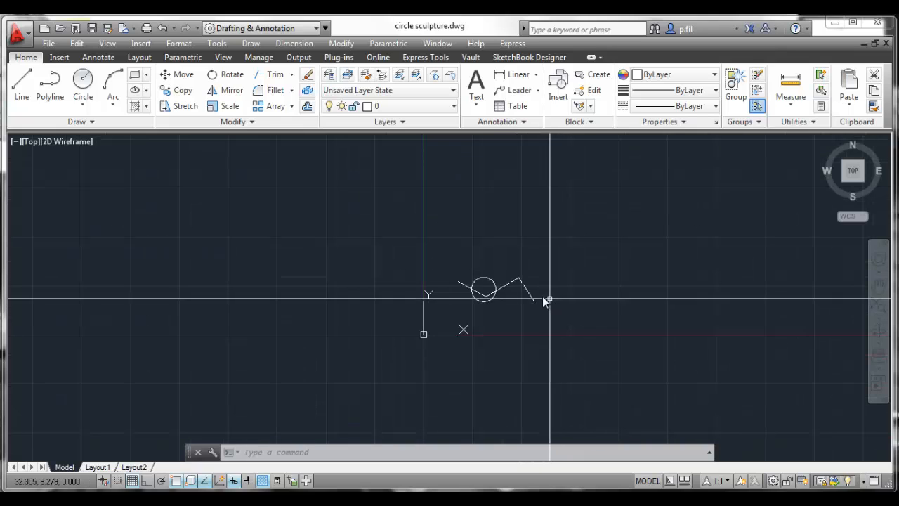
pyautogui.scroll(4, 553, 300)
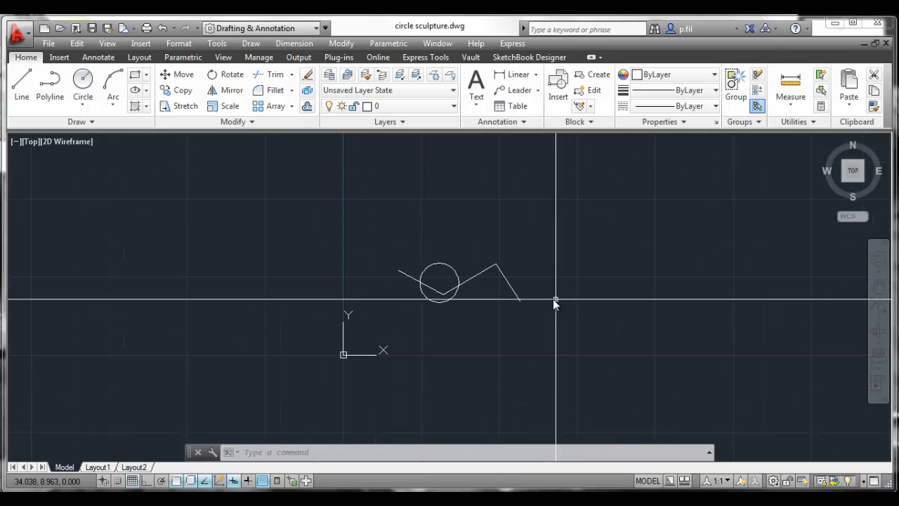
pyautogui.scroll(4, 555, 301)
pyautogui.scroll(-4, 372, 246)
pyautogui.scroll(2, 310, 215)
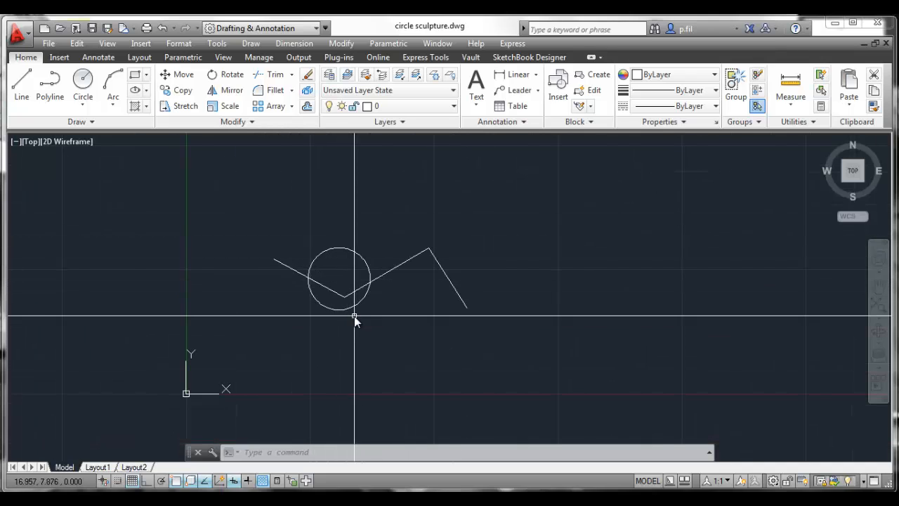
# With object snap off, draw a short line from the zigzag's left end down and to the left, ending at about 8.807, 13.549
pyautogui.moveTo(354, 316)
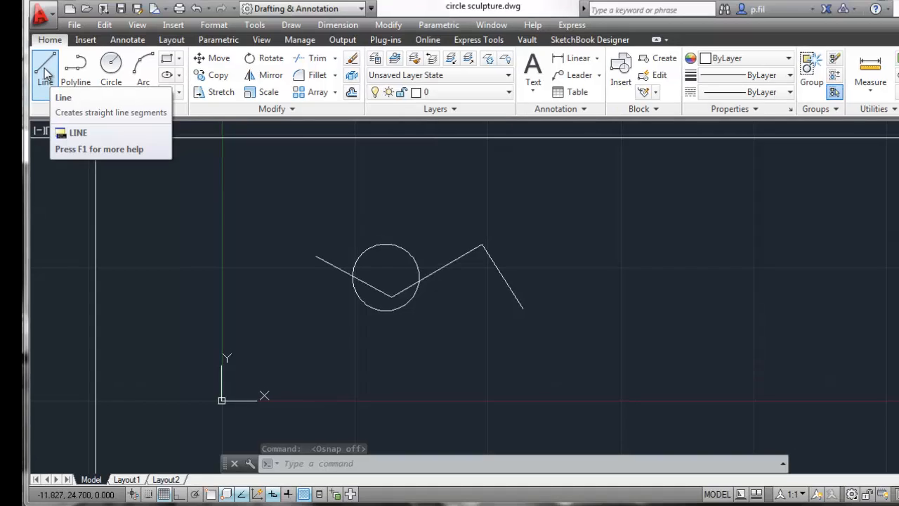
pyautogui.click(45, 70)
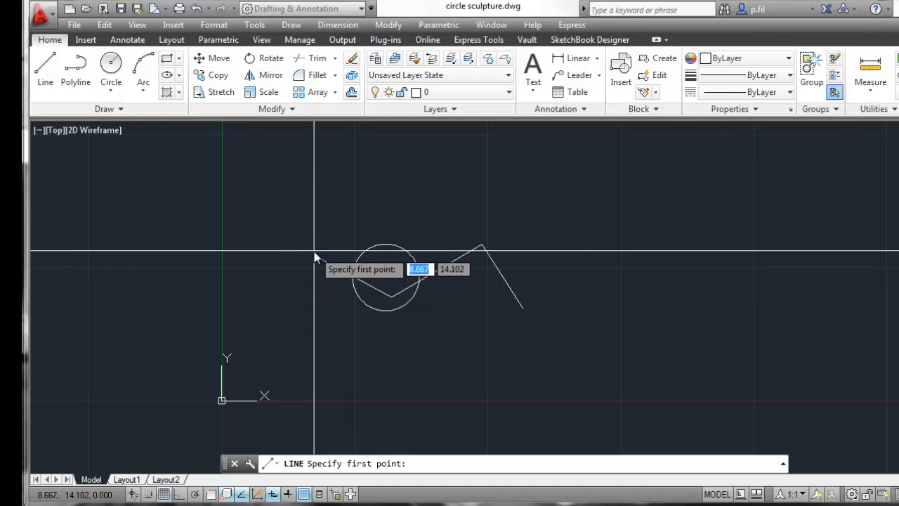
pyautogui.scroll(6, 313, 261)
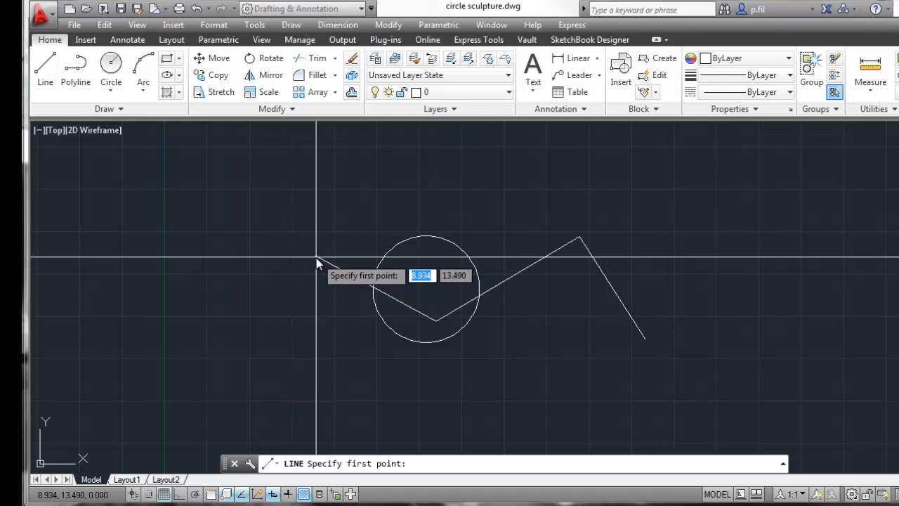
pyautogui.scroll(5, 303, 254)
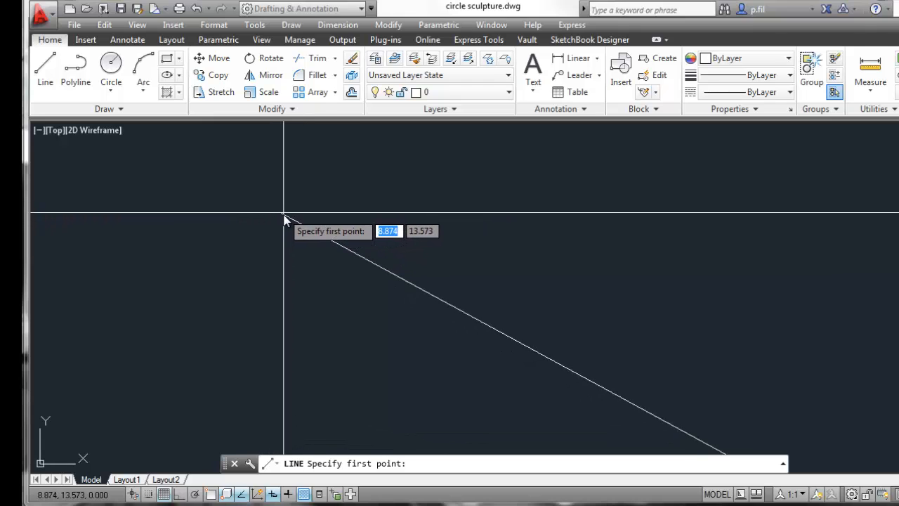
pyautogui.click(283, 215)
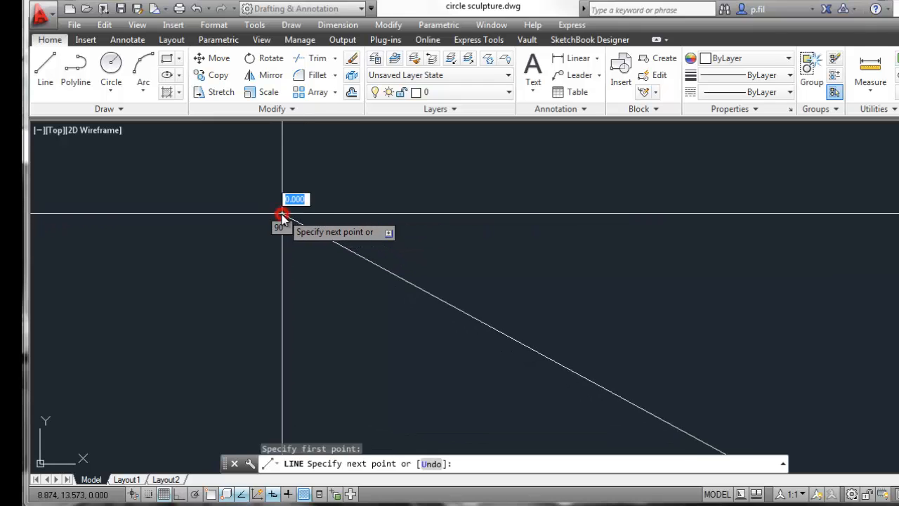
pyautogui.scroll(-1, 229, 253)
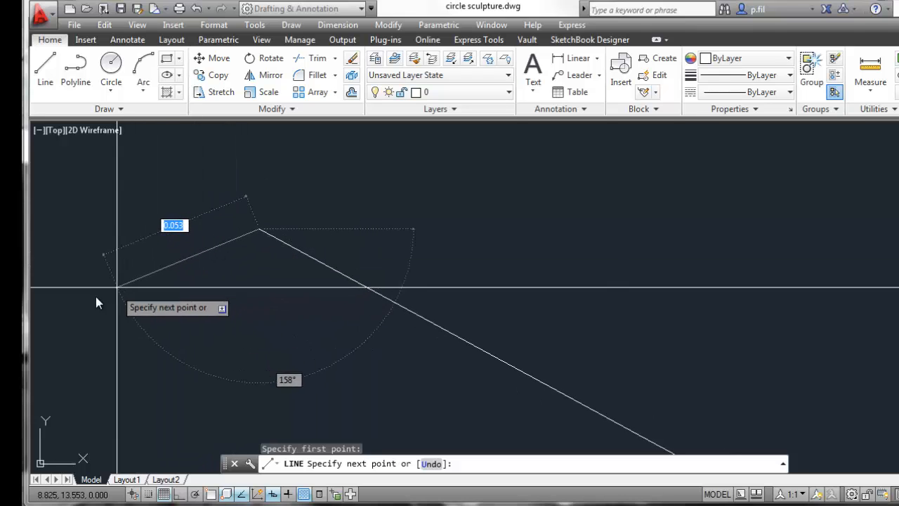
pyautogui.click(65, 300)
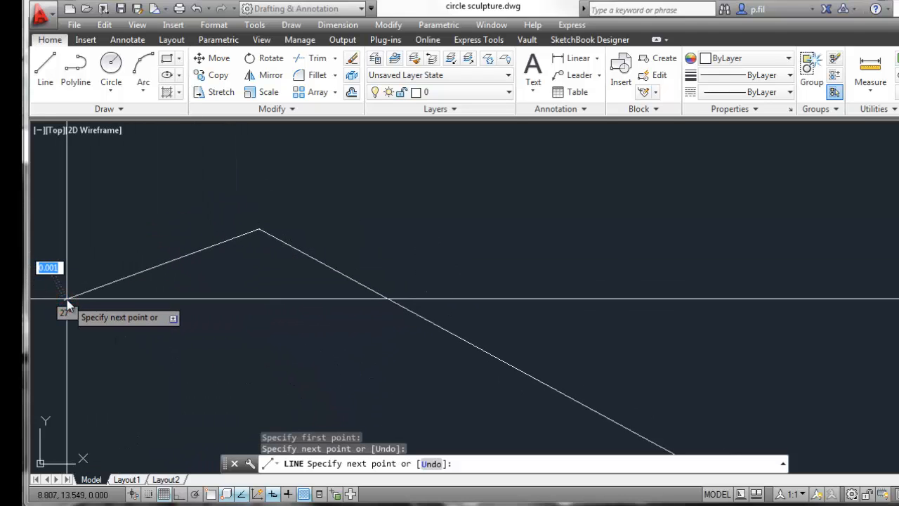
pyautogui.press('Escape')
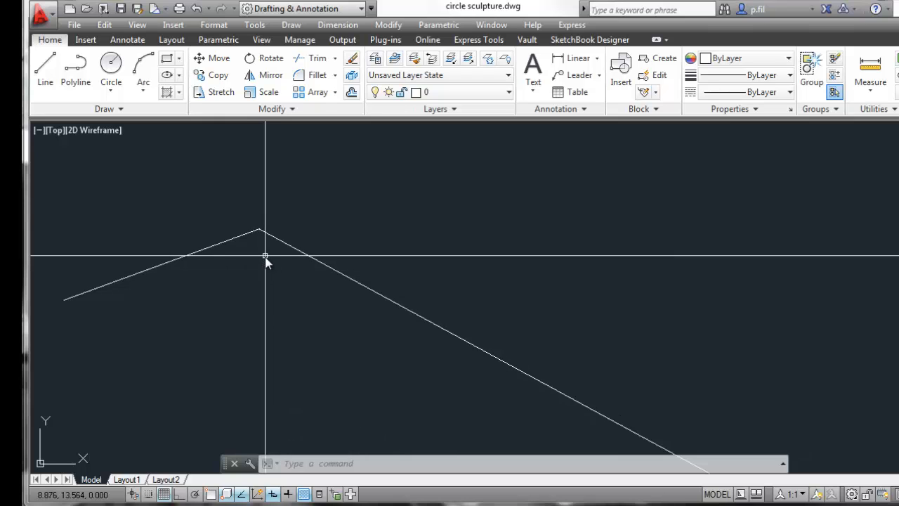
# Examine closely whether the short line's end meets the left end of the zigzag line
pyautogui.scroll(-4, 269, 259)
pyautogui.scroll(-5, 251, 211)
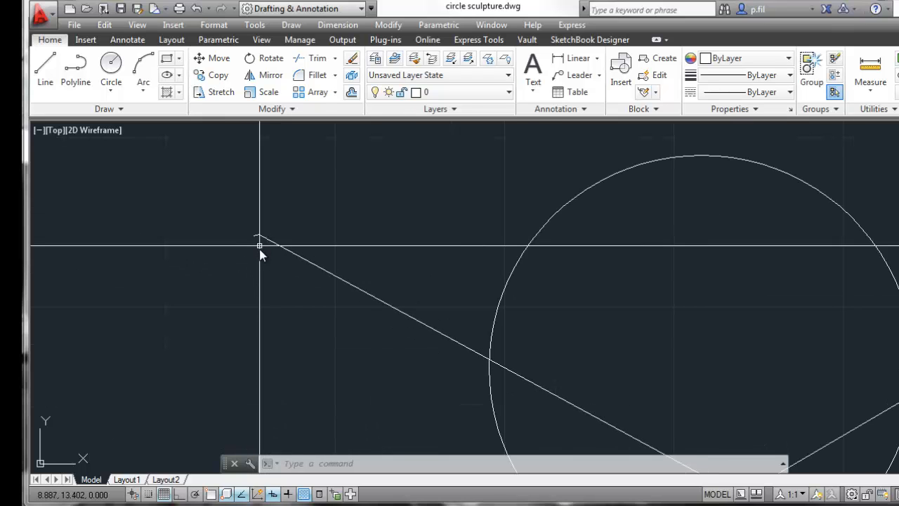
pyautogui.scroll(5, 284, 257)
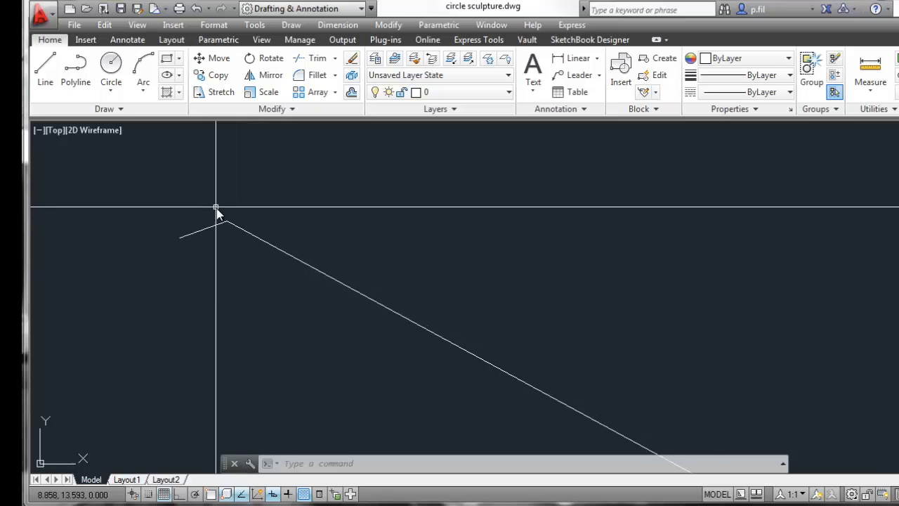
pyautogui.scroll(5, 232, 232)
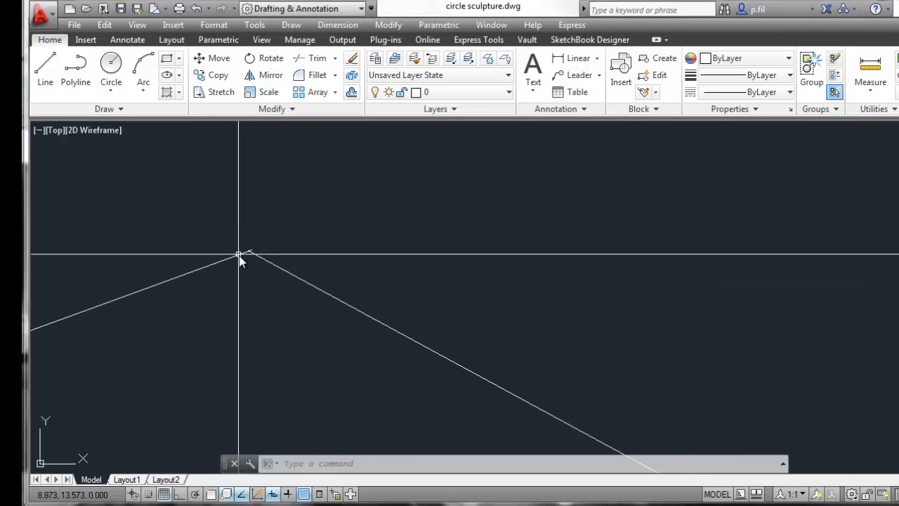
pyautogui.scroll(1, 256, 252)
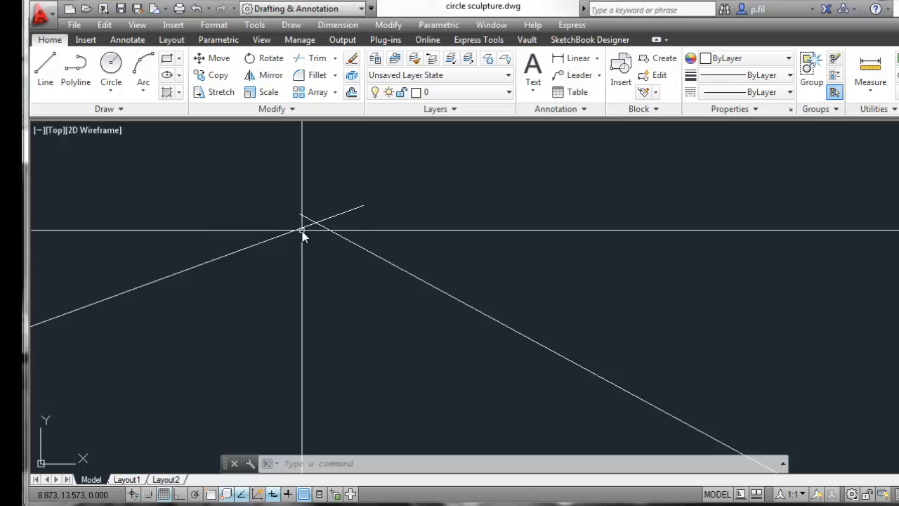
pyautogui.scroll(-2, 310, 226)
pyautogui.scroll(-1, 312, 226)
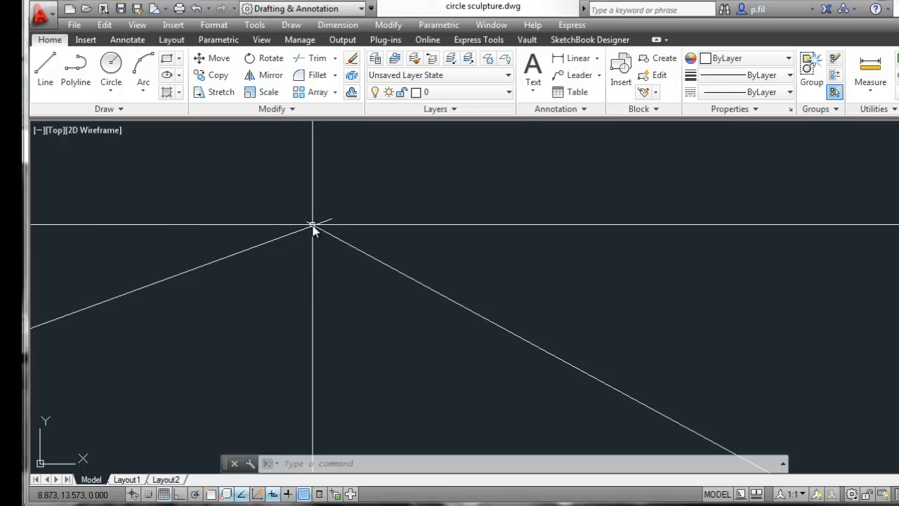
pyautogui.scroll(-8, 316, 224)
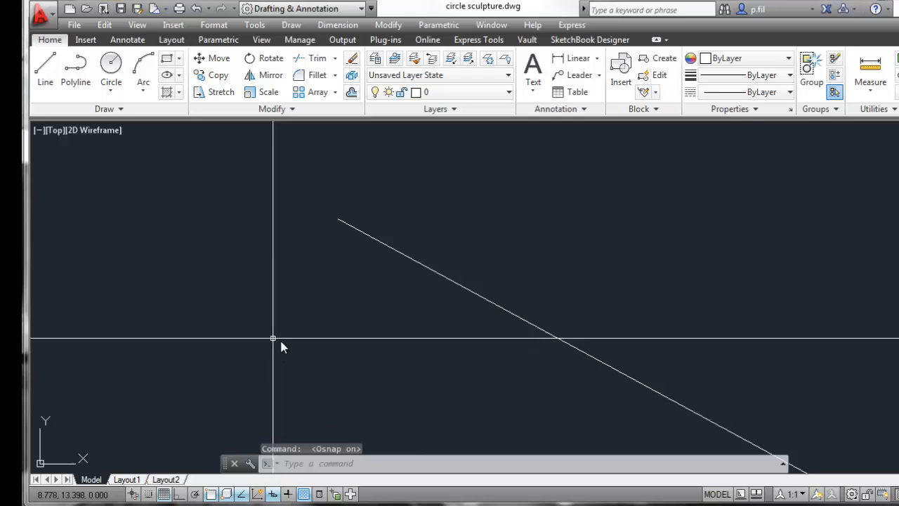
# With object snap on, draw a line about 0.43 long from the zigzag line's left endpoint down and to the left
pyautogui.click(45, 68)
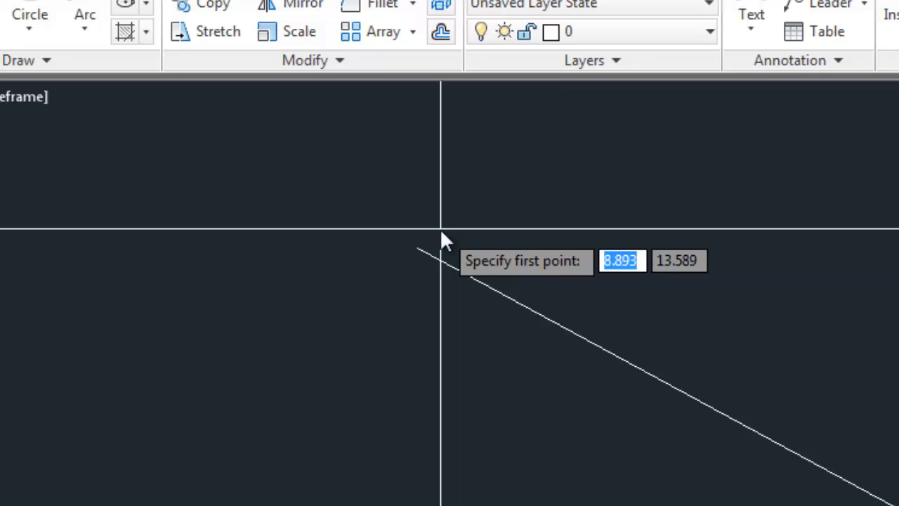
pyautogui.click(432, 272)
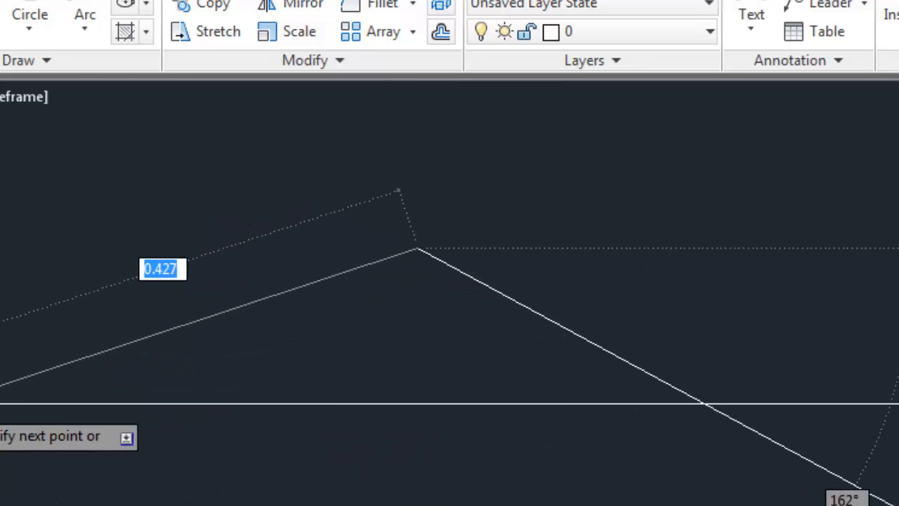
pyautogui.click(0, 413)
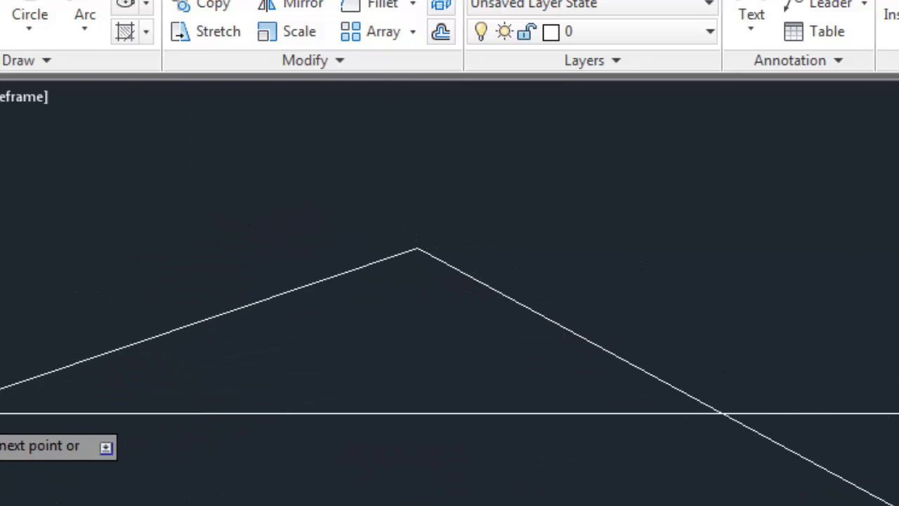
pyautogui.press('Escape')
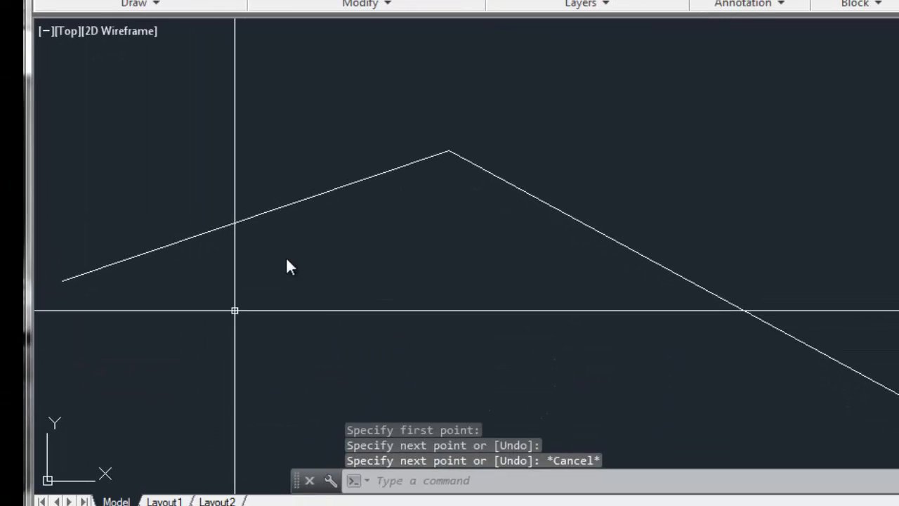
# Examine closely whether the new short line meets the zigzag line exactly at their shared endpoint
pyautogui.scroll(-3, 434, 150)
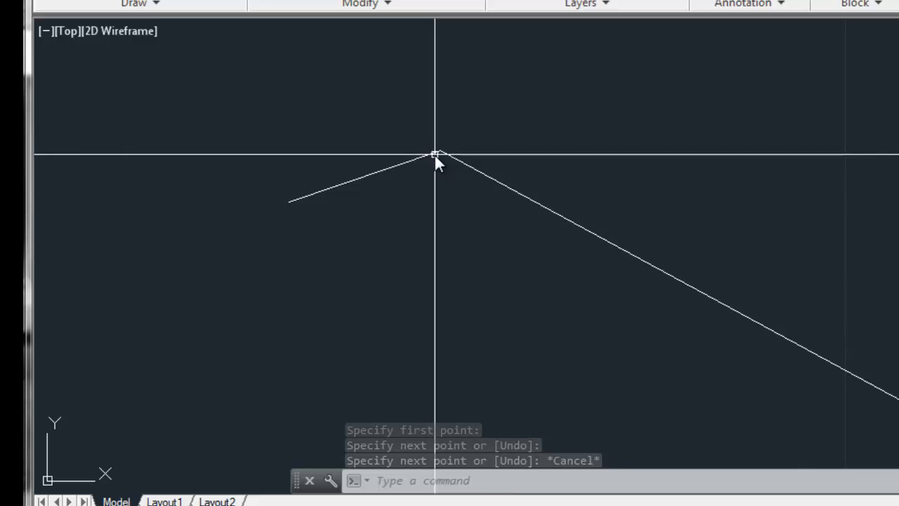
pyautogui.scroll(4, 436, 154)
pyautogui.scroll(9, 447, 140)
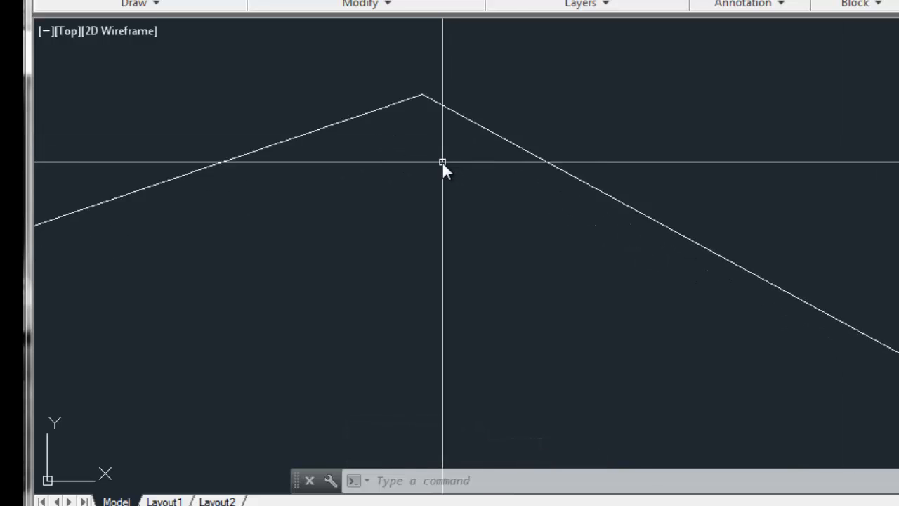
pyautogui.scroll(2, 329, 44)
pyautogui.scroll(7, 372, 70)
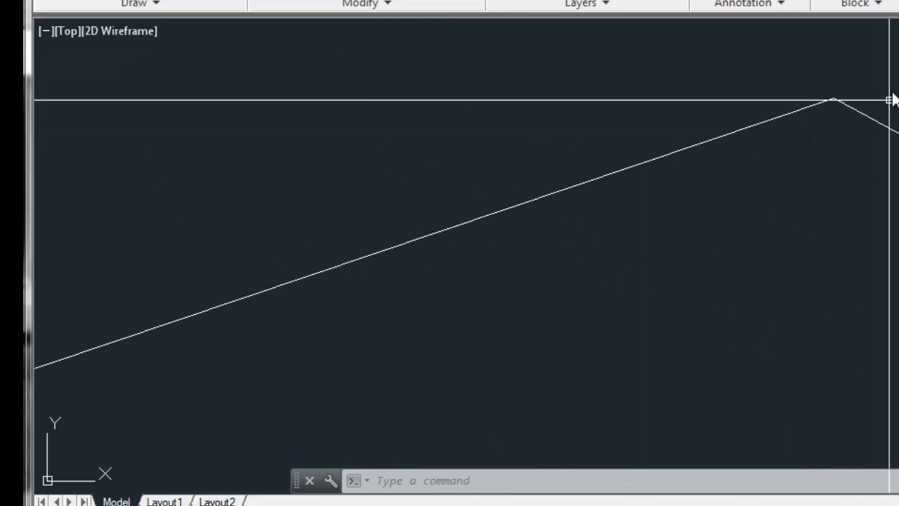
pyautogui.scroll(4, 889, 78)
pyautogui.scroll(-4, 840, 98)
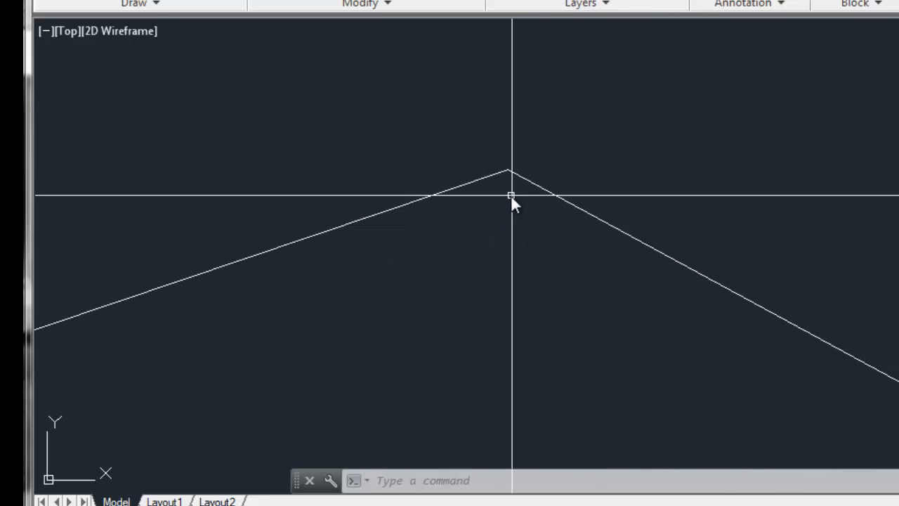
pyautogui.scroll(-7, 530, 184)
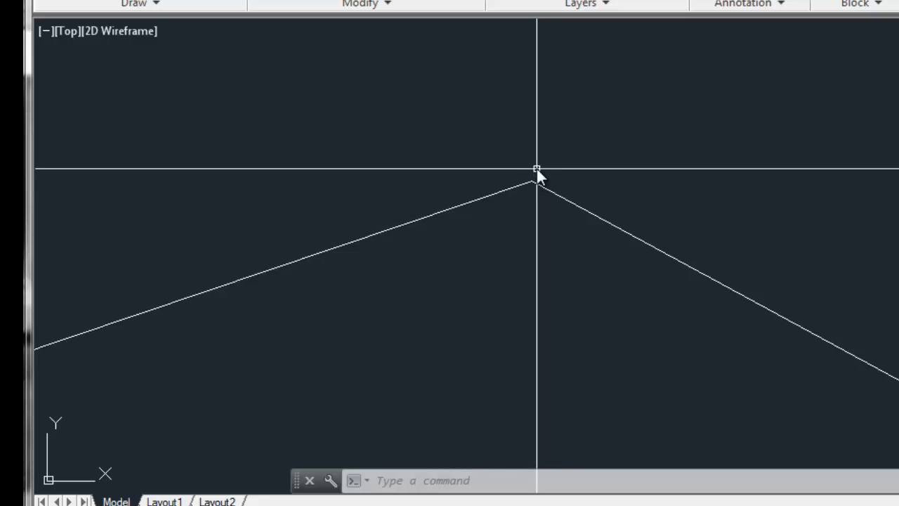
pyautogui.scroll(-6, 535, 155)
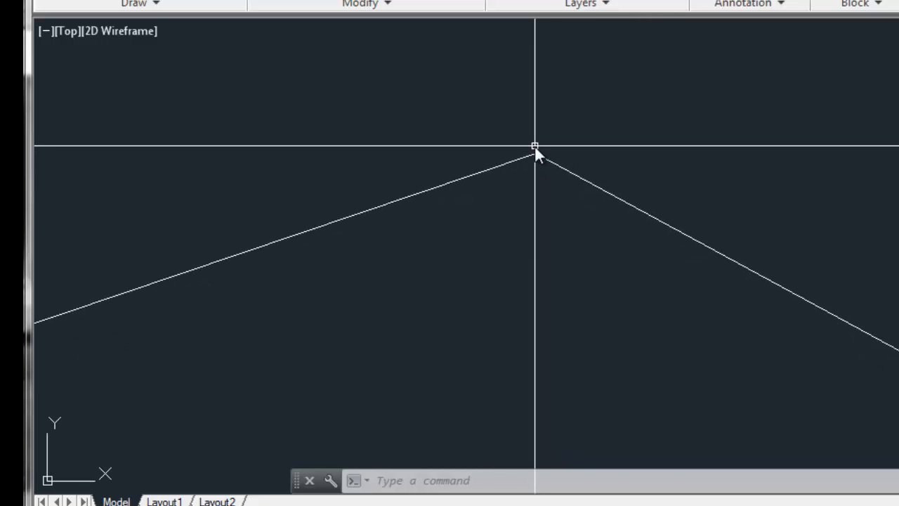
pyautogui.scroll(-3, 535, 146)
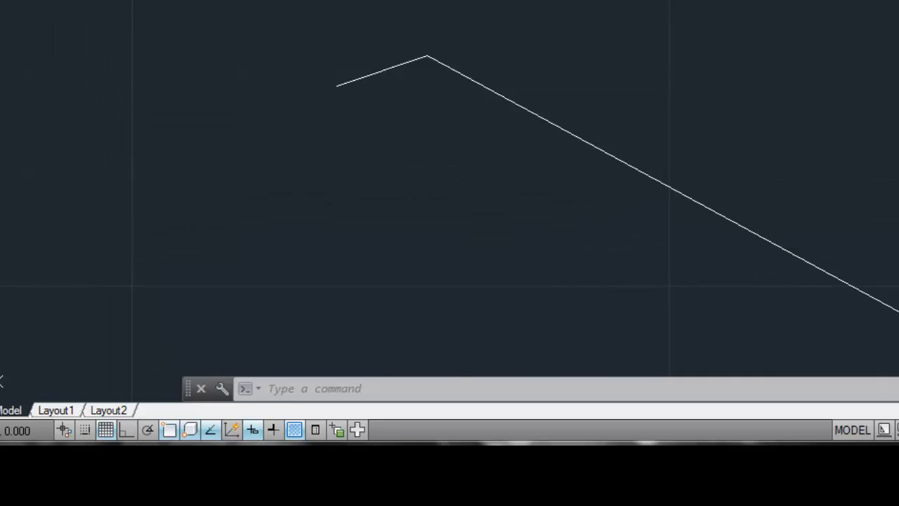
# Draw a circle centred on the short line's midpoint, large enough to enclose the whole short line
pyautogui.click(32, 0)
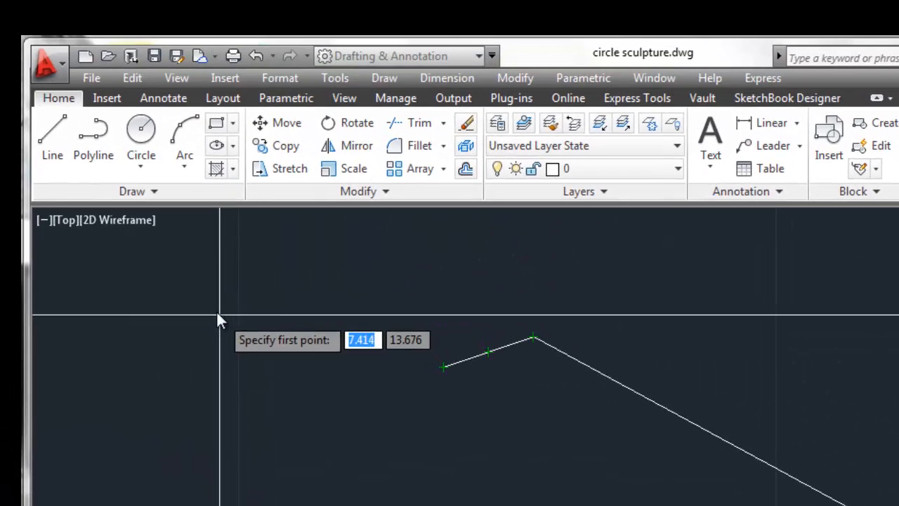
pyautogui.click(142, 144)
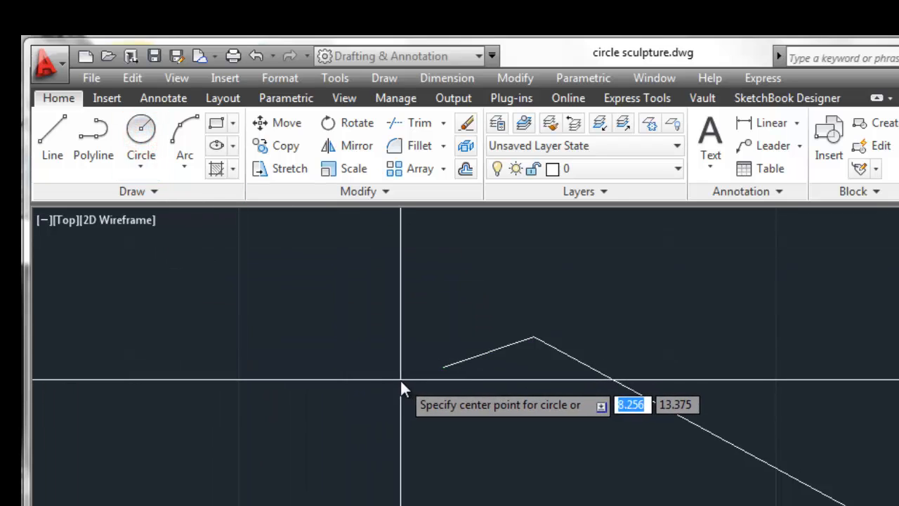
pyautogui.click(493, 355)
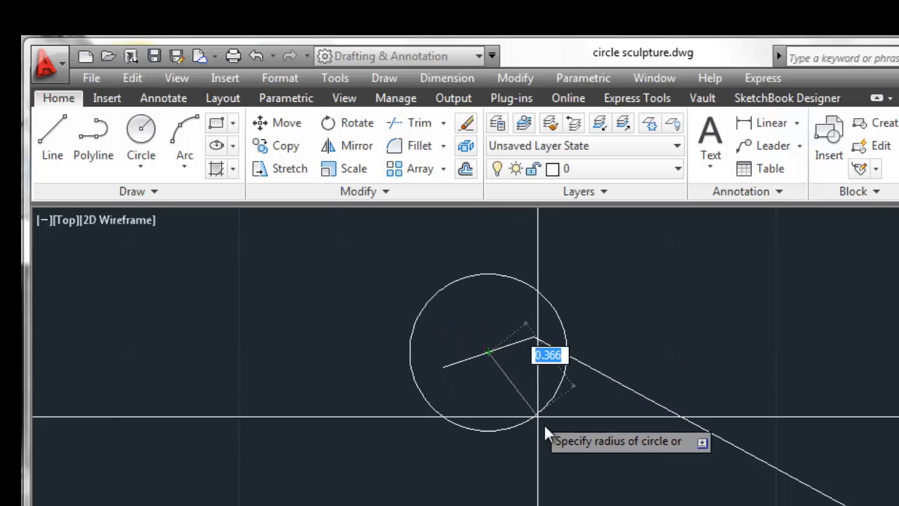
pyautogui.click(581, 465)
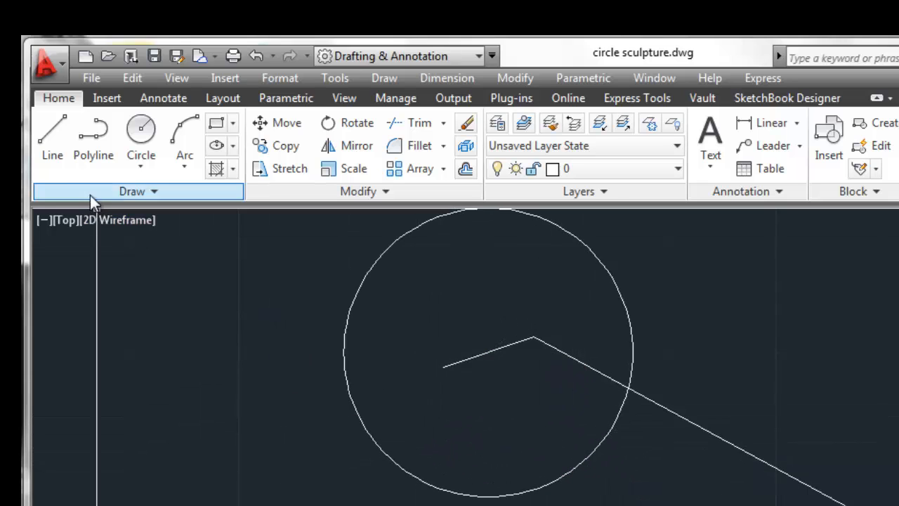
# Draw three connected line segments from the circle's center: down-right past the circle, across to its lower left, and up beside it
pyautogui.click(52, 135)
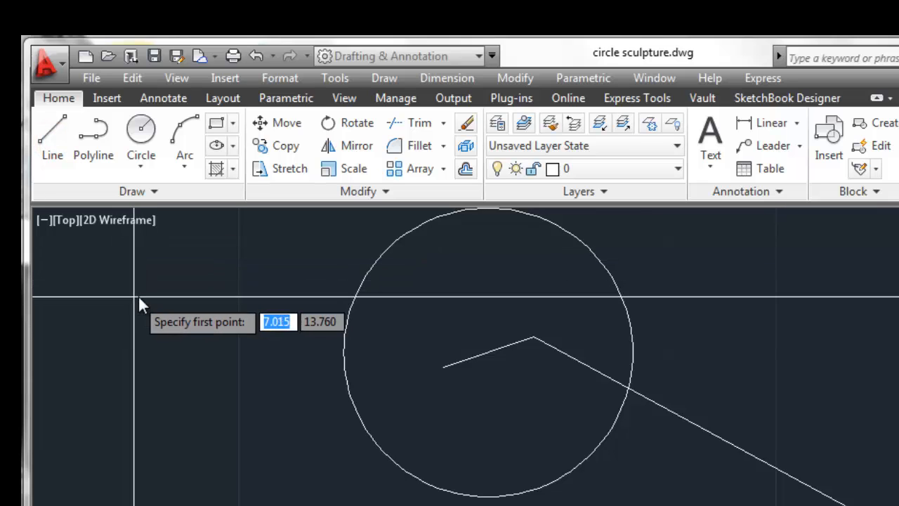
pyautogui.click(384, 444)
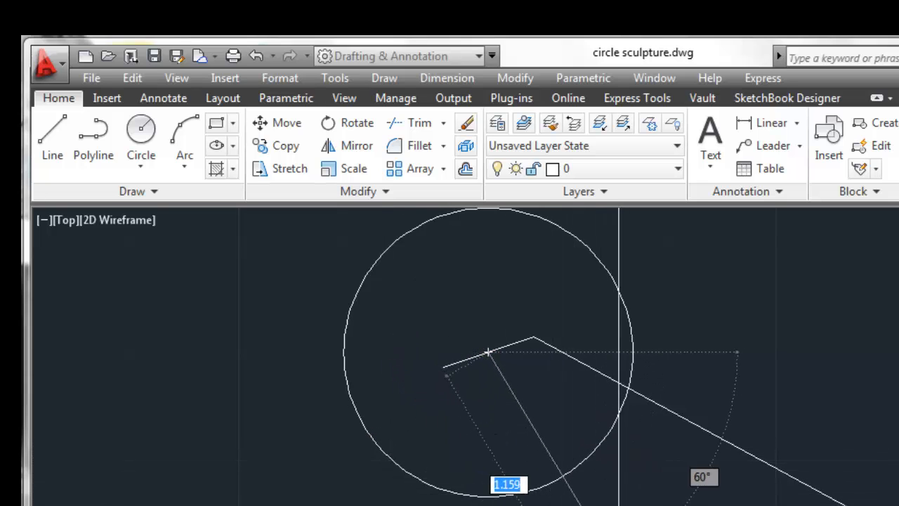
pyautogui.click(644, 505)
pyautogui.click(204, 505)
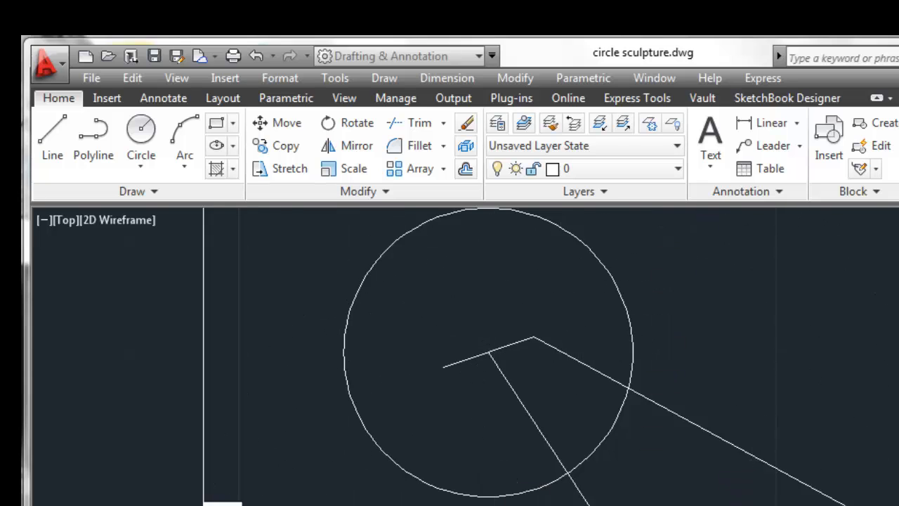
pyautogui.click(216, 294)
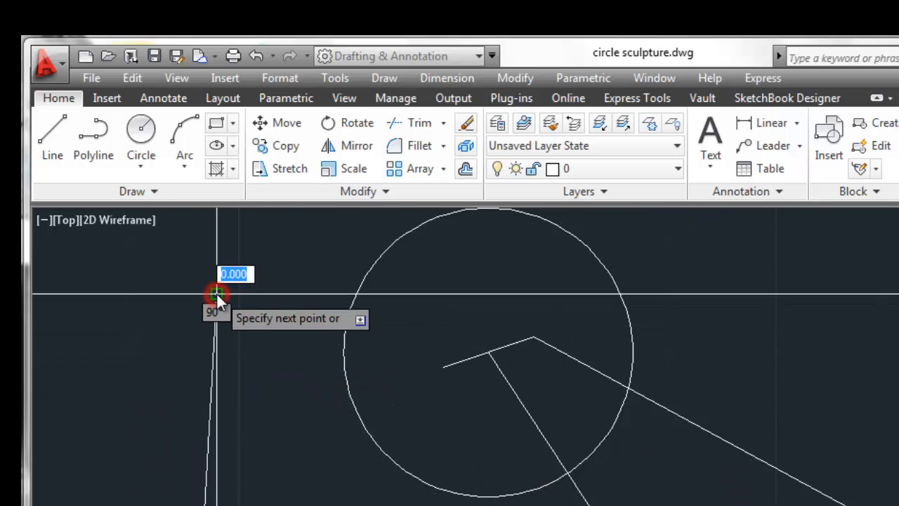
pyautogui.press('Escape')
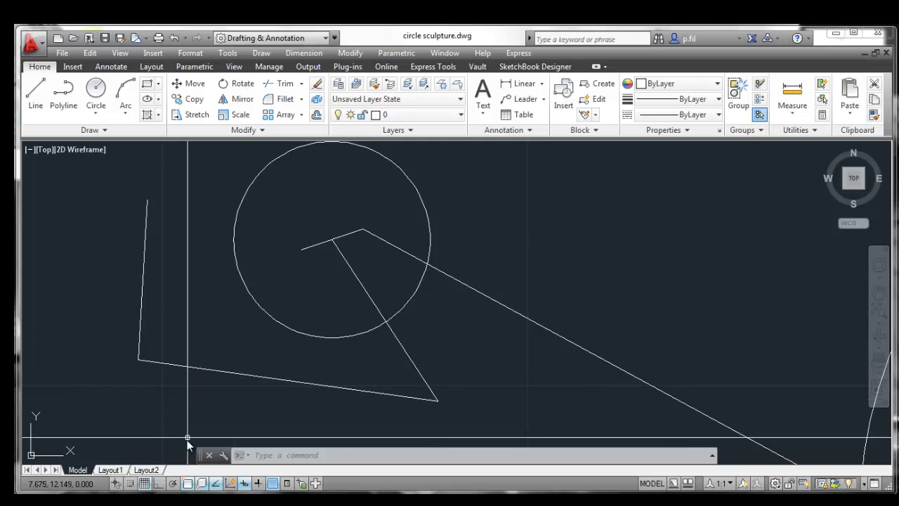
# Toggle object snap off and back on, and add the Quadrant, Perpendicular and Tangent modes in the object snap settings
pyautogui.click(187, 483)
pyautogui.click(187, 483)
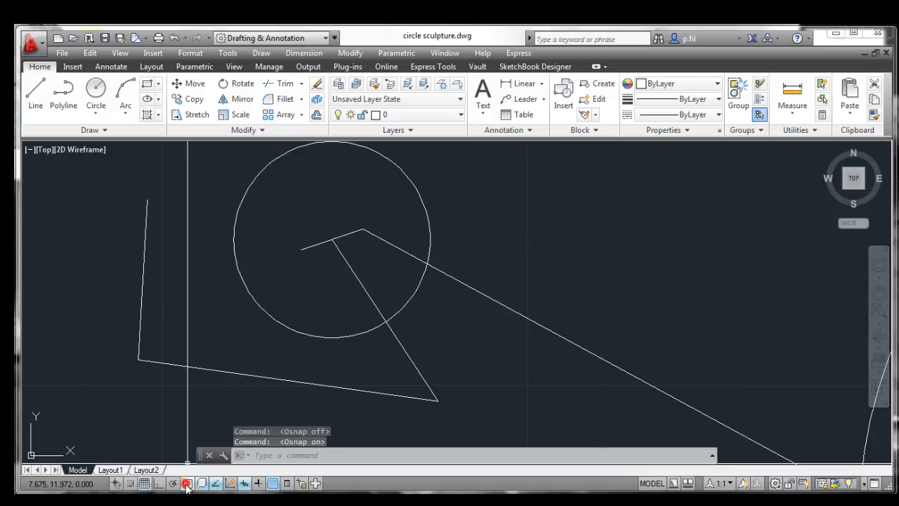
pyautogui.rightClick(187, 485)
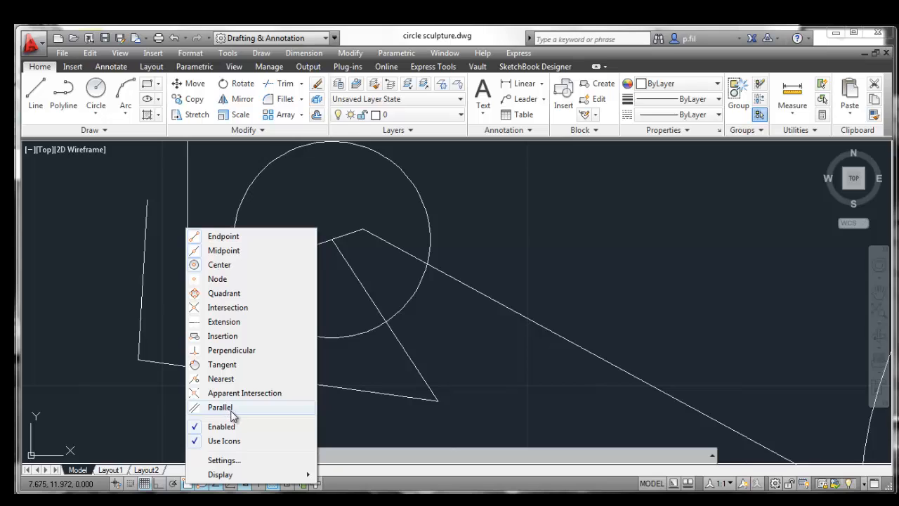
pyautogui.click(226, 461)
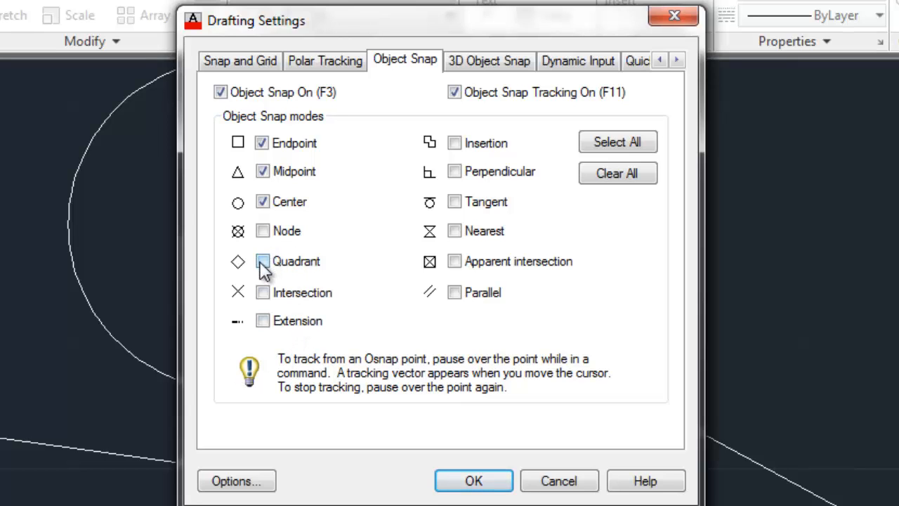
pyautogui.click(263, 262)
pyautogui.click(455, 171)
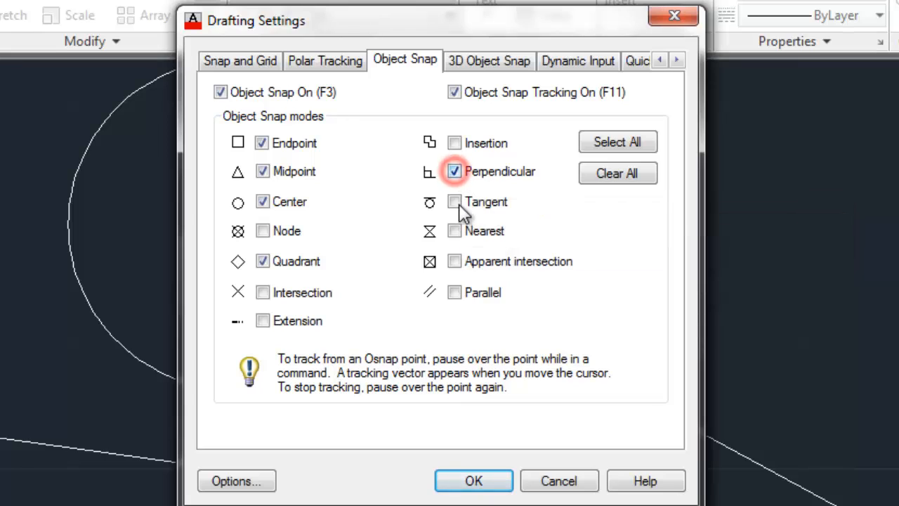
pyautogui.click(455, 202)
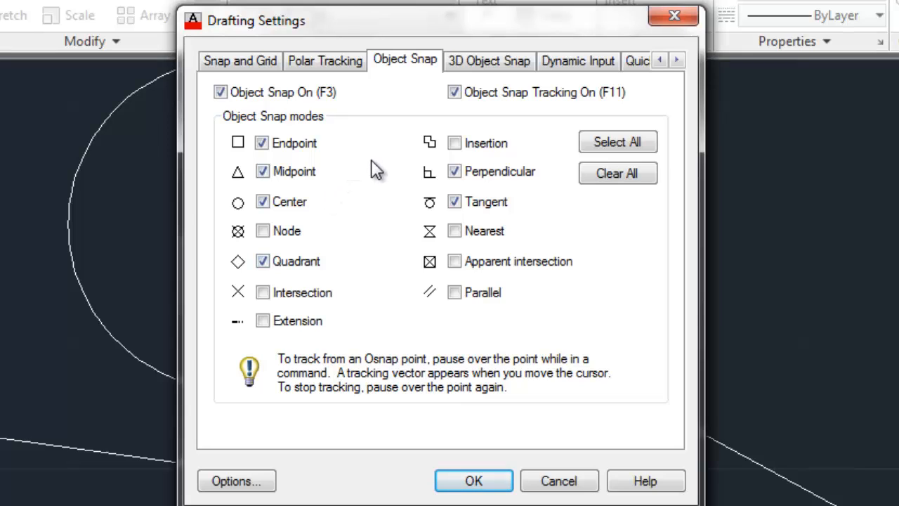
pyautogui.click(473, 481)
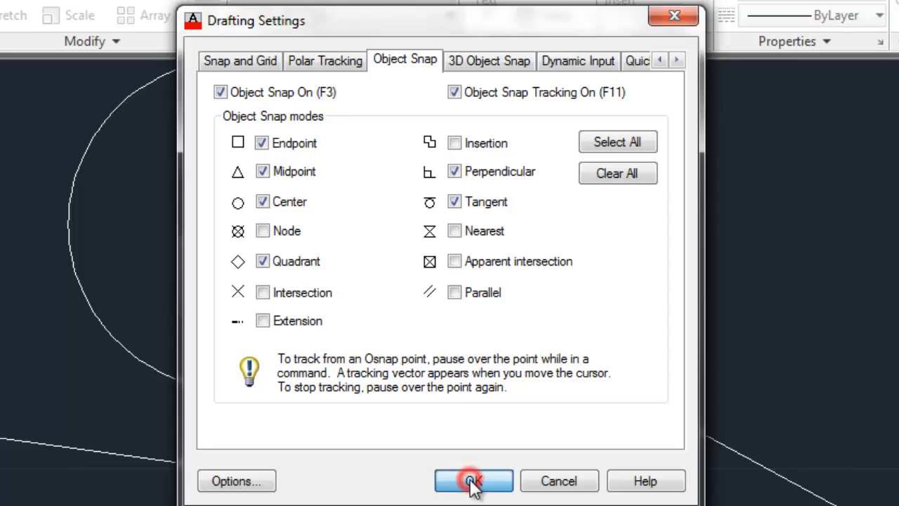